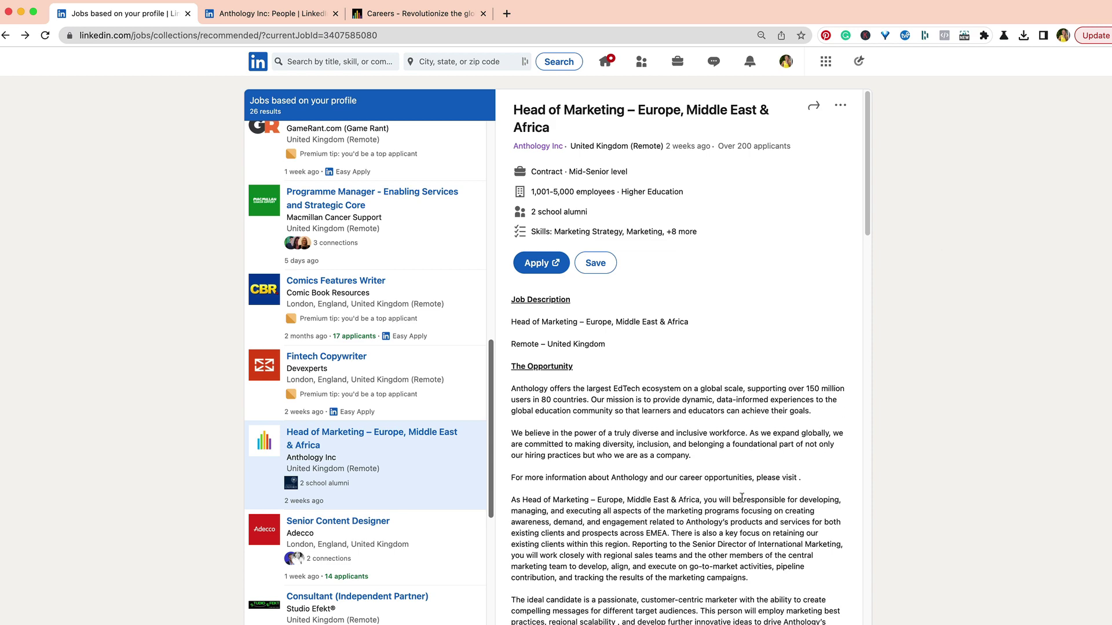
scroll(741, 498, down, 3)
scroll(742, 501, down, 2)
scroll(743, 501, down, 2)
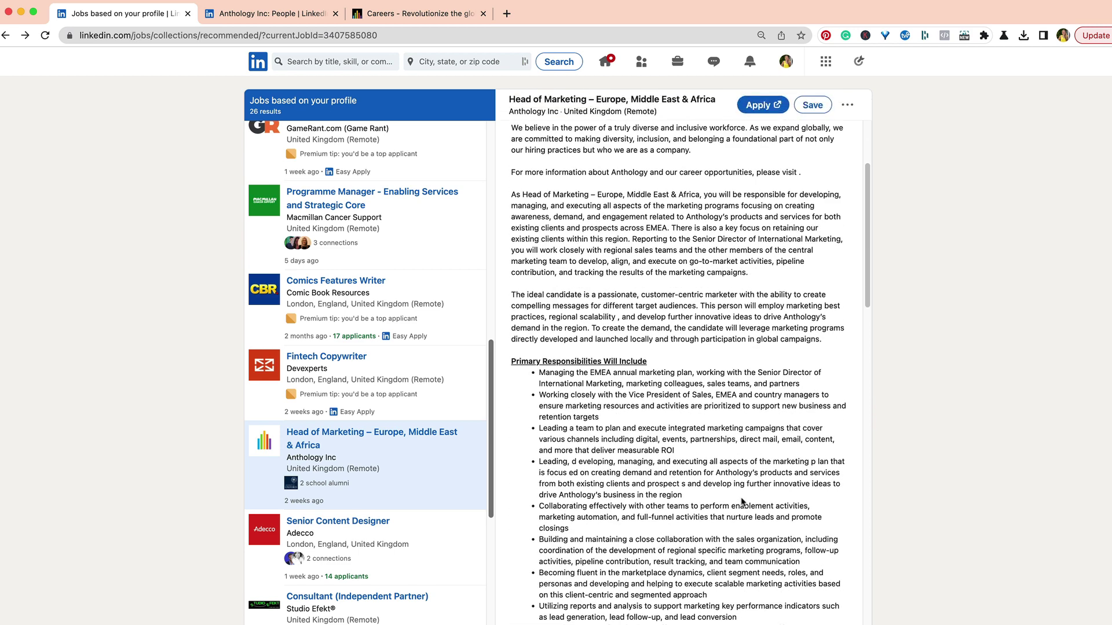
scroll(742, 504, down, 2)
scroll(608, 259, down, 1)
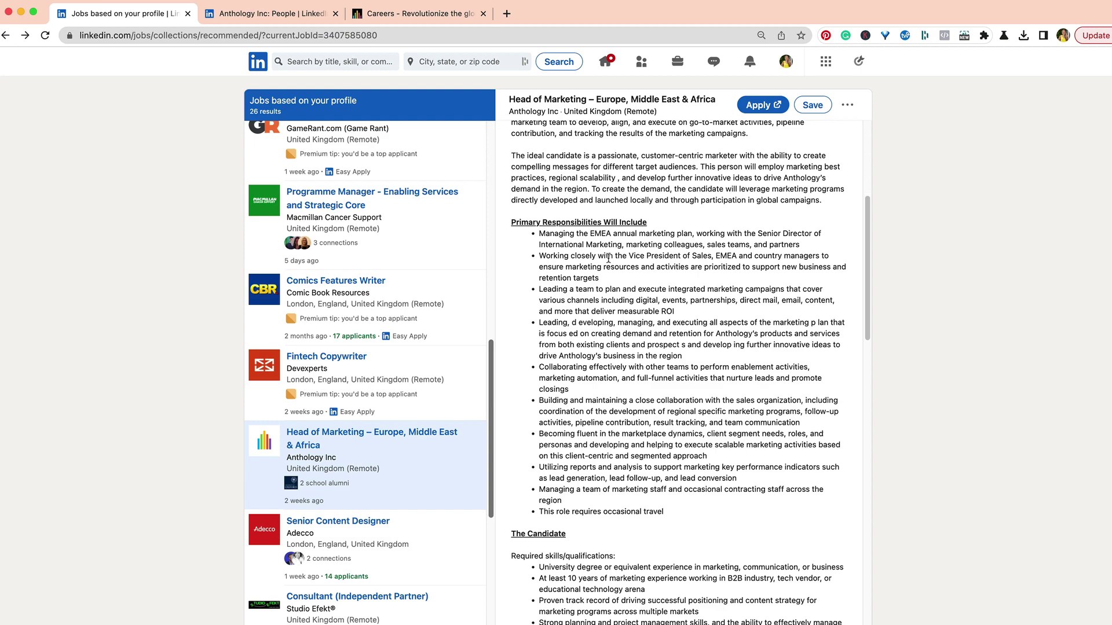
scroll(609, 259, down, 5)
scroll(608, 258, down, 2)
scroll(608, 258, up, 13)
scroll(606, 258, up, 2)
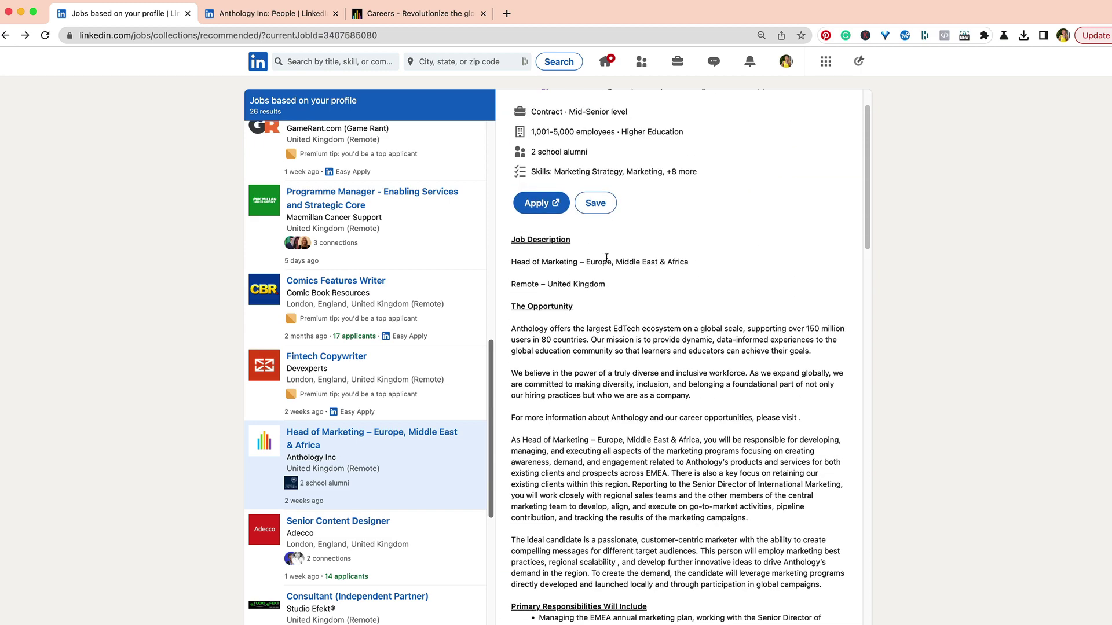
- Highlight the 'We believe in the power…' inclusion paragraph and the equal opportunity employer sentence, then deselect
drag(512, 372, 724, 399)
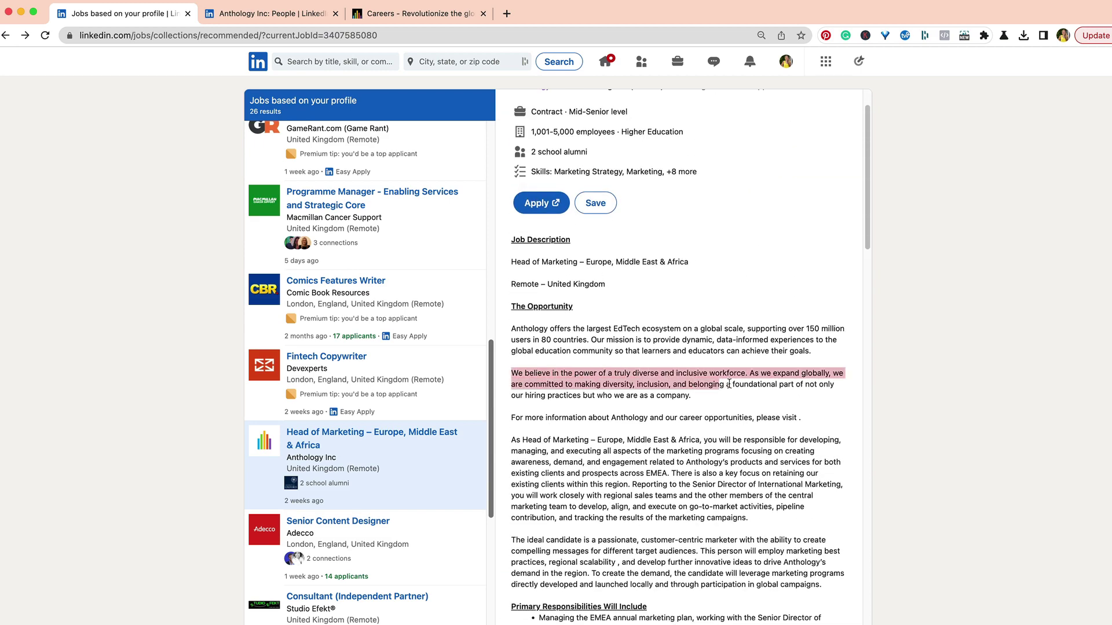
scroll(724, 400, down, 3)
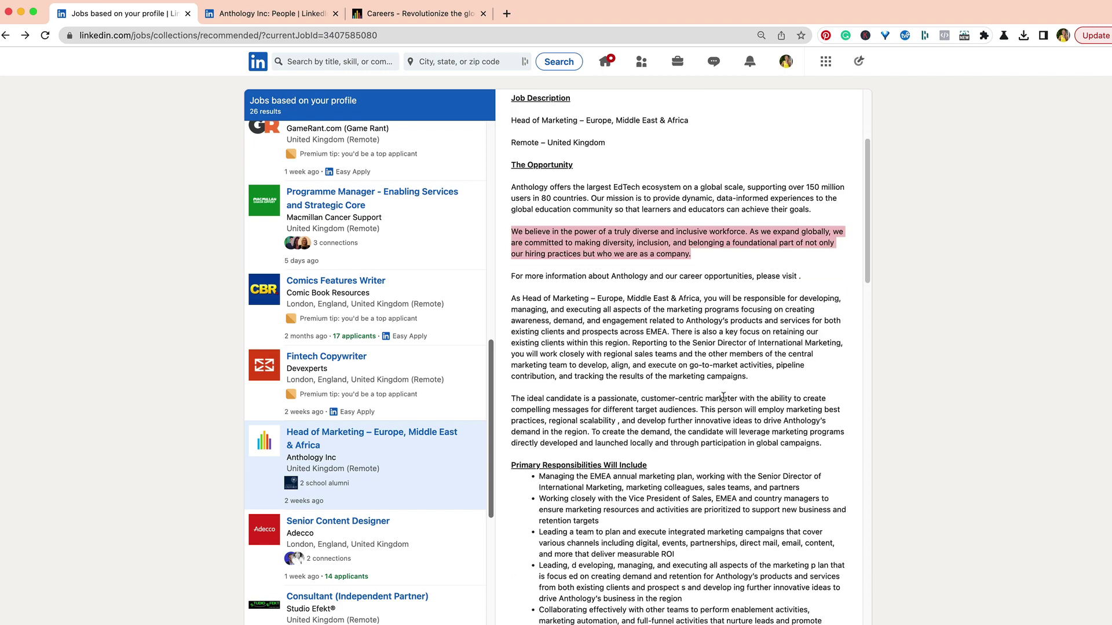
scroll(724, 399, down, 6)
scroll(724, 399, down, 5)
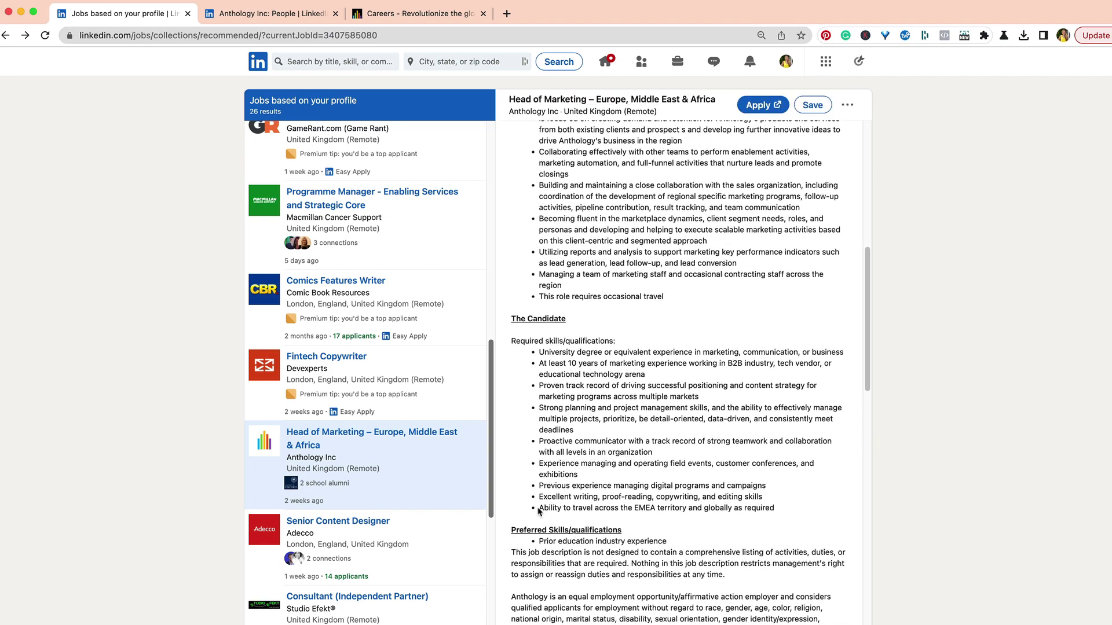
drag(516, 596, 723, 597)
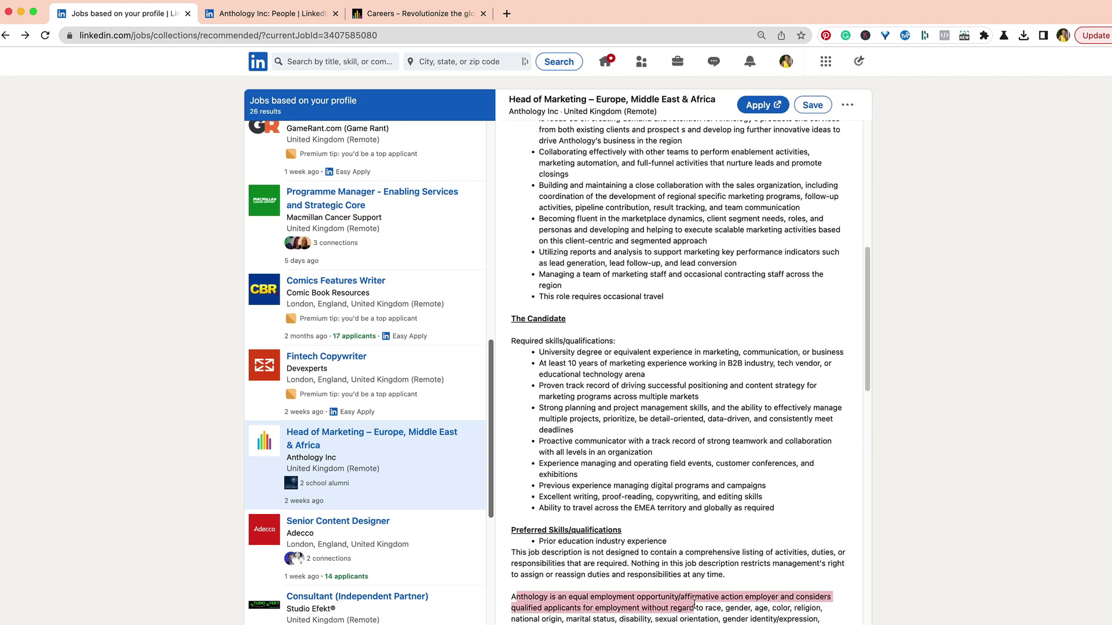
click(791, 596)
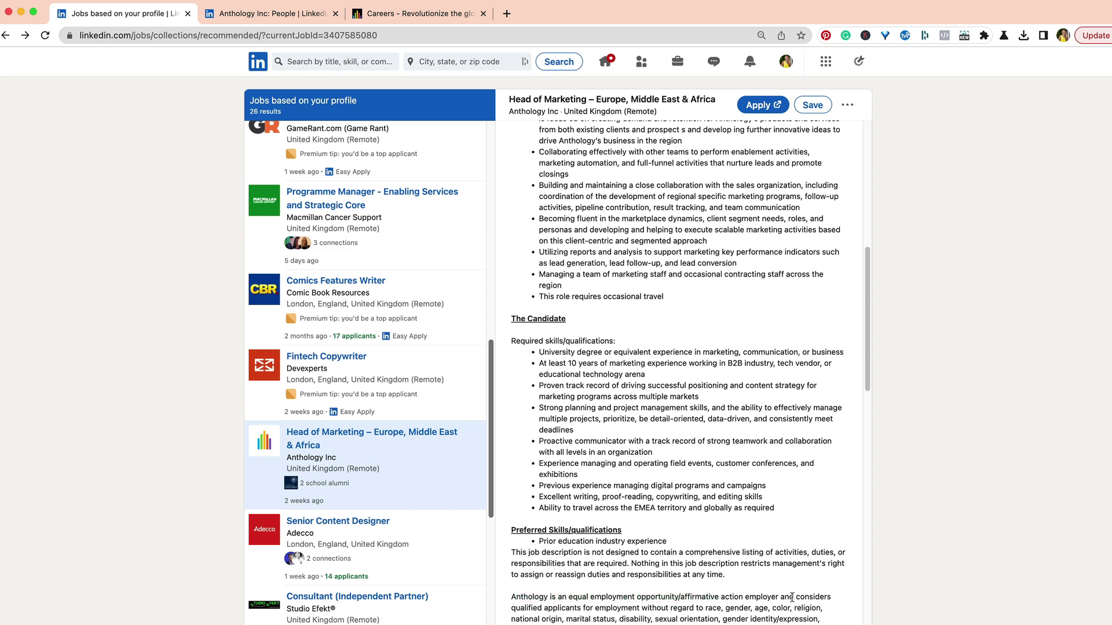
- Watch part of the Life at Anthology video, then return to Anthology Inc's People page
click(237, 15)
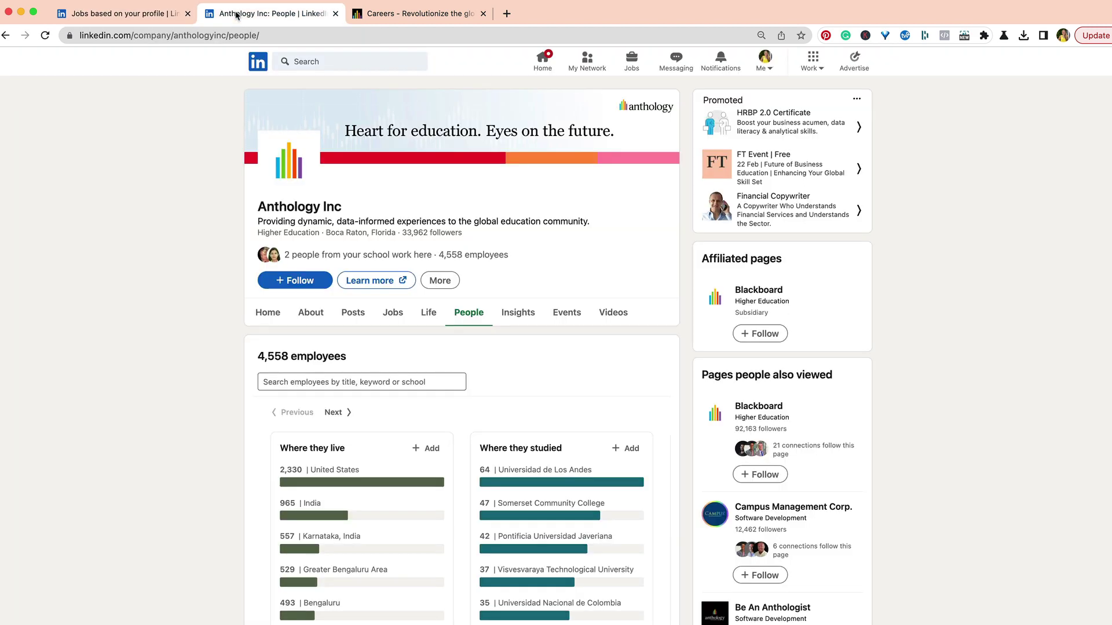
click(426, 316)
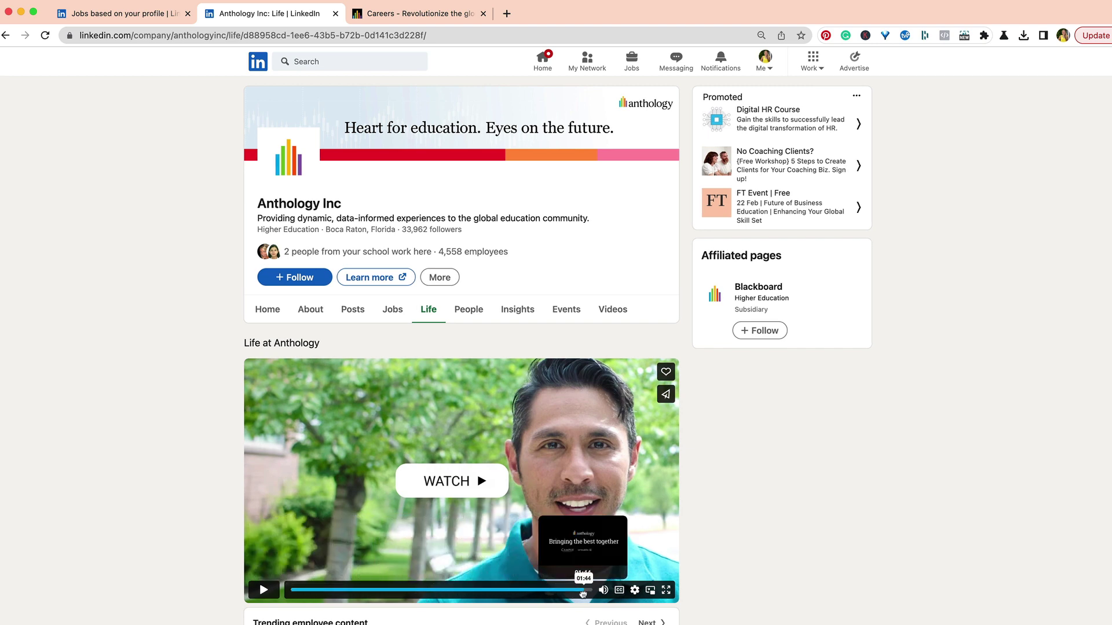
click(507, 590)
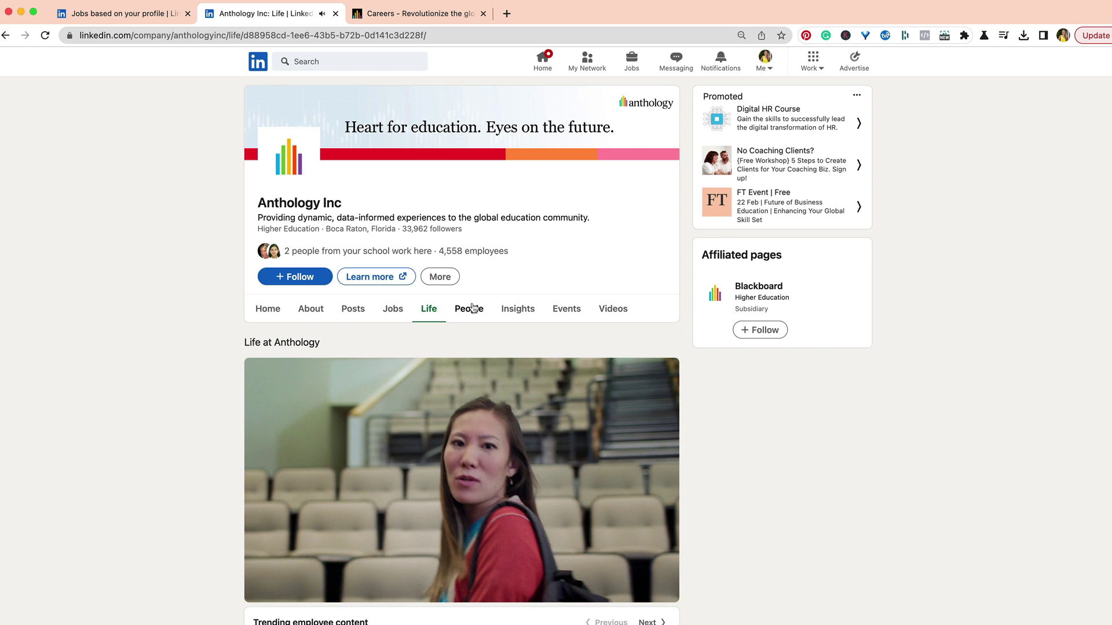
click(468, 311)
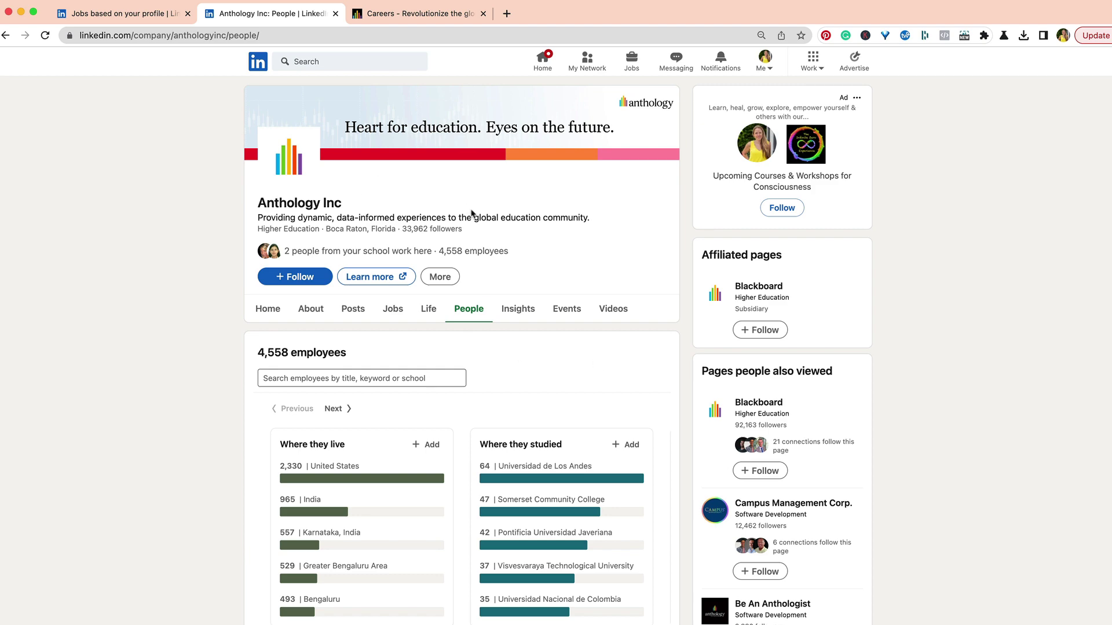
scroll(478, 227, up, 1)
scroll(478, 227, down, 1)
- On the Anthology careers page, highlight the Belonging value heading and its description under Our Values
key(ctrl+Tab)
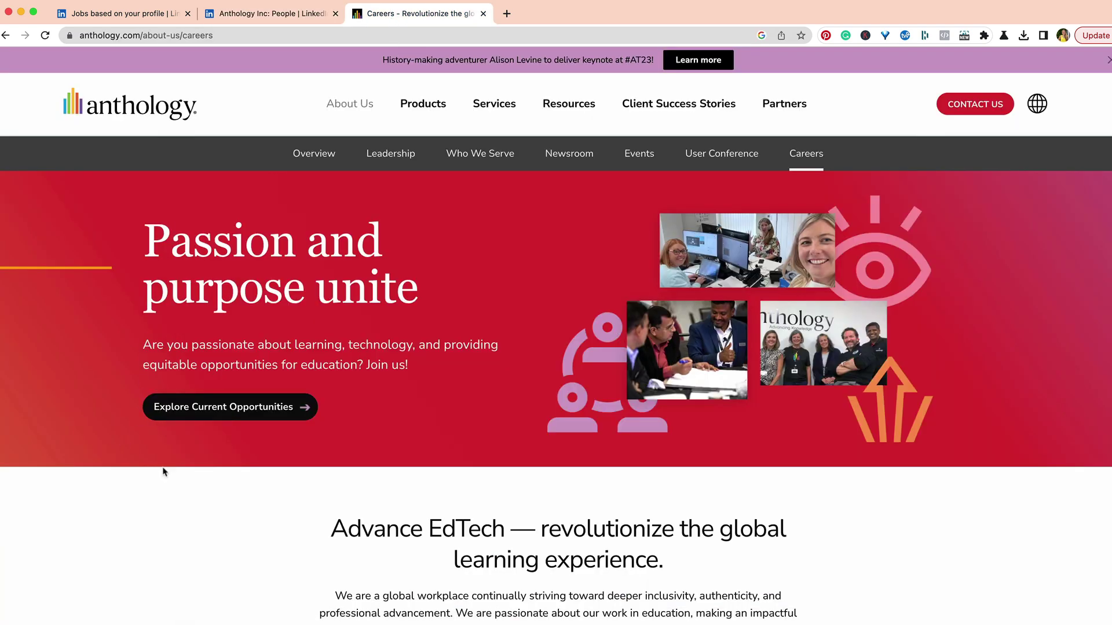
scroll(249, 504, down, 5)
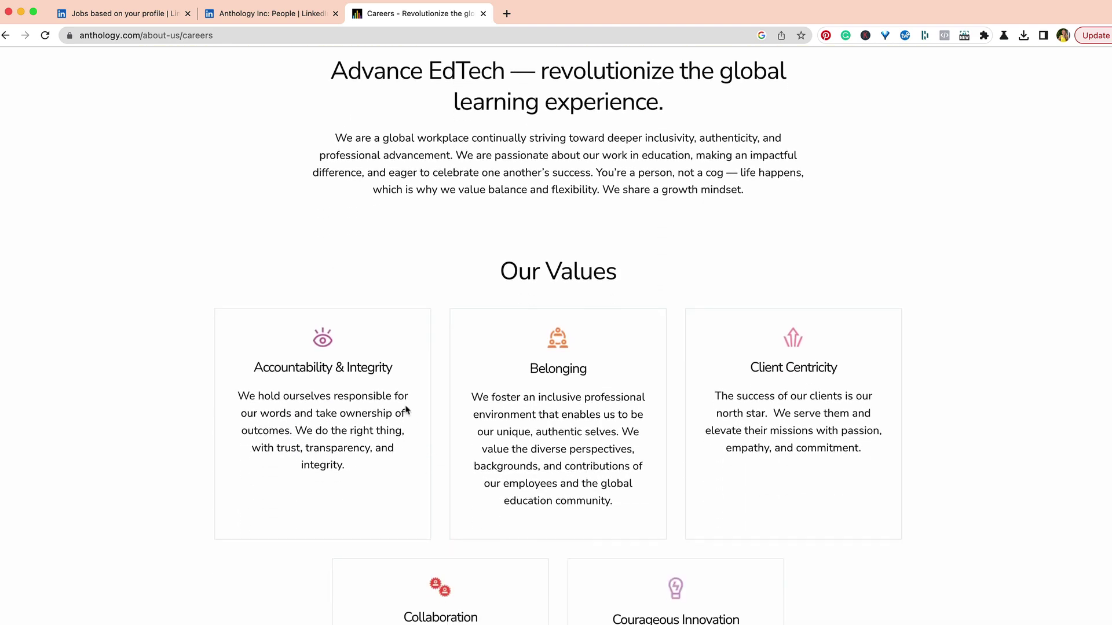
drag(523, 368, 617, 502)
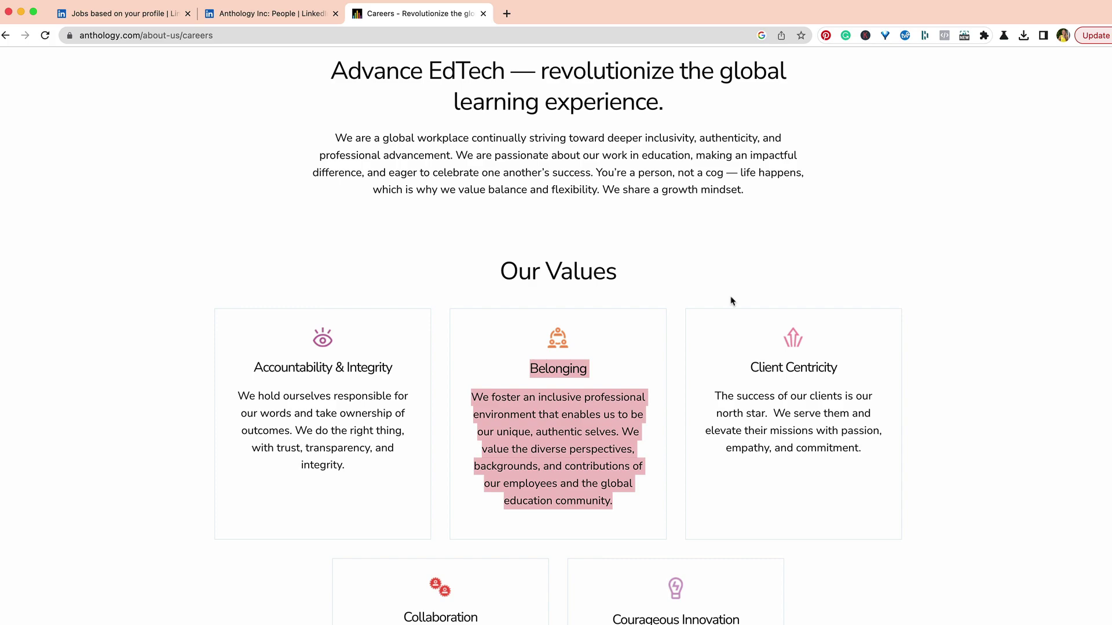
scroll(734, 312, down, 1)
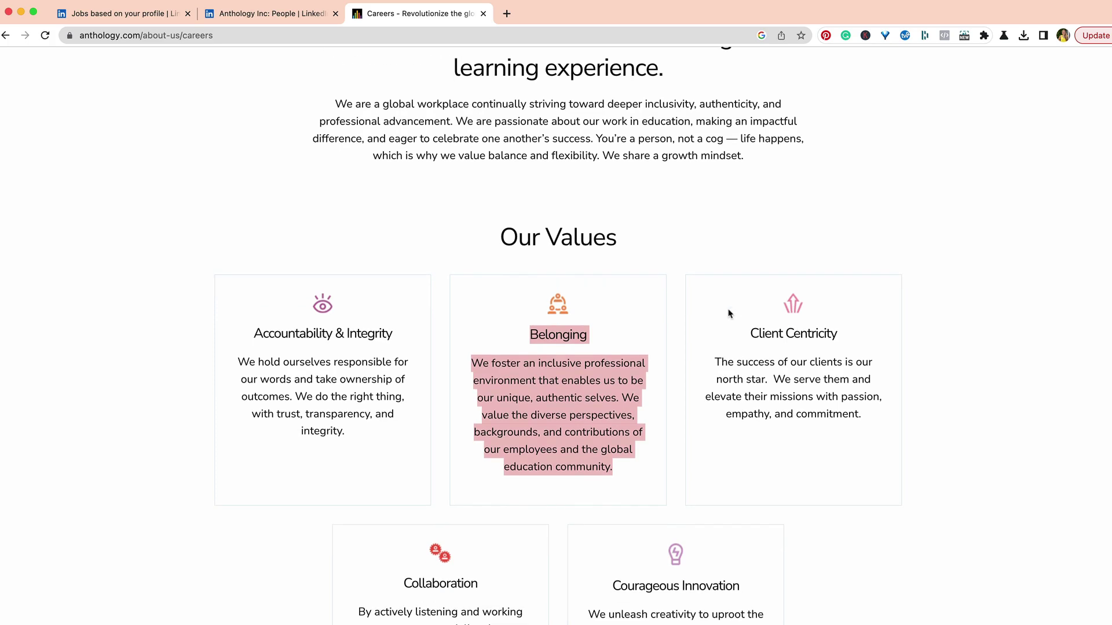
scroll(730, 314, down, 6)
scroll(727, 313, down, 3)
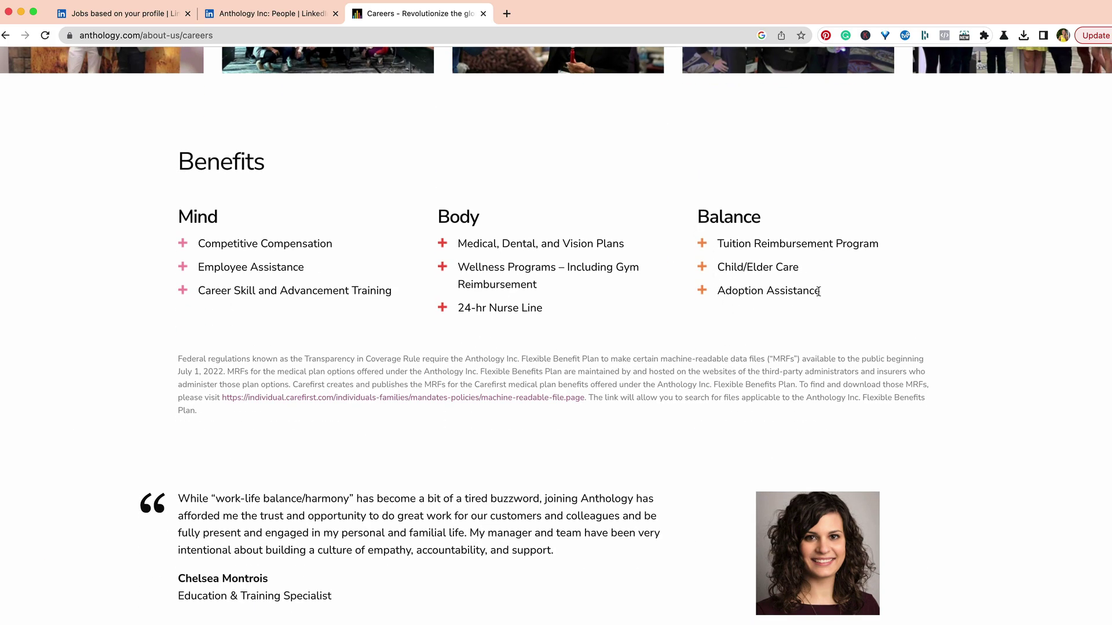
- Highlight the Child/Elder Care benefit and the testimonial's 'work-life balance/harmony', then return to LinkedIn
mouse_move(819, 293)
mouse_down()
mouse_move(700, 297)
mouse_move(825, 271)
mouse_up()
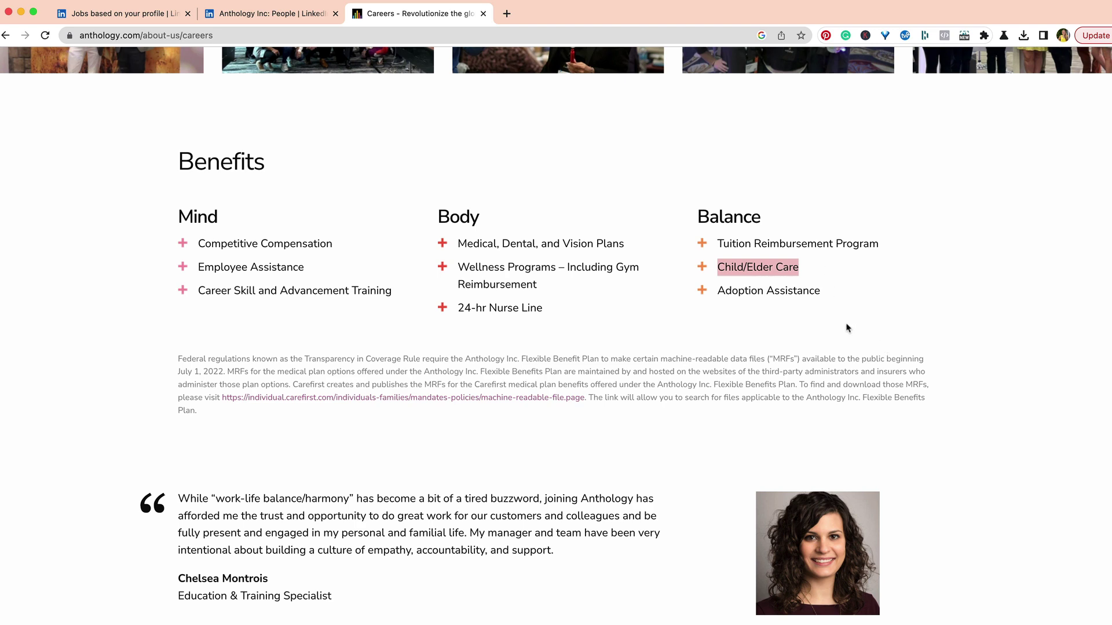
scroll(457, 461, down, 2)
scroll(583, 469, down, 2)
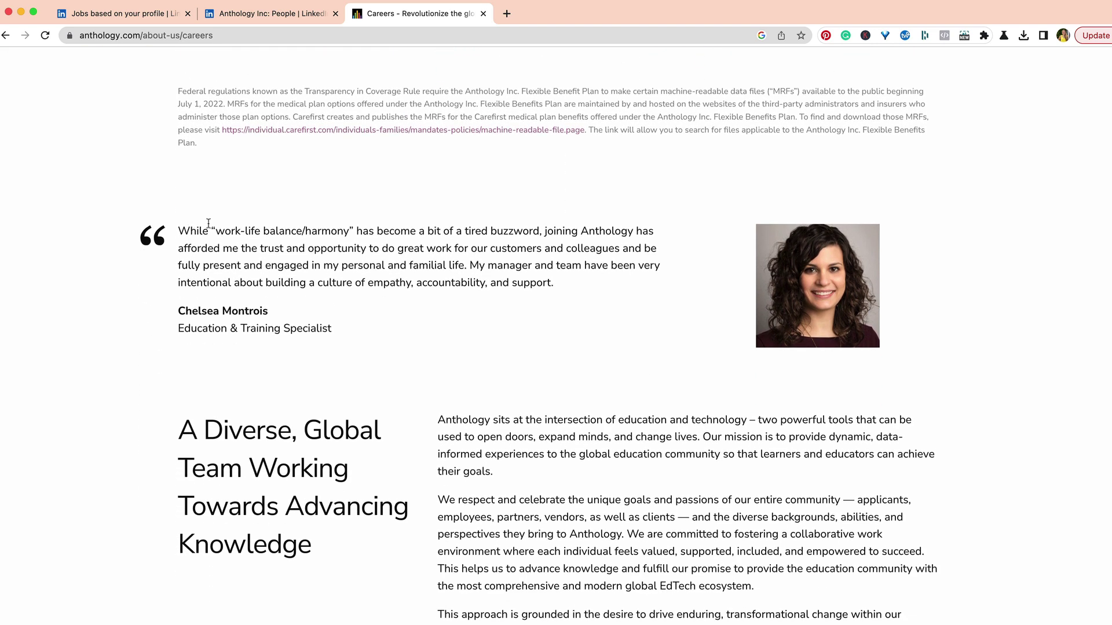
drag(216, 230, 350, 231)
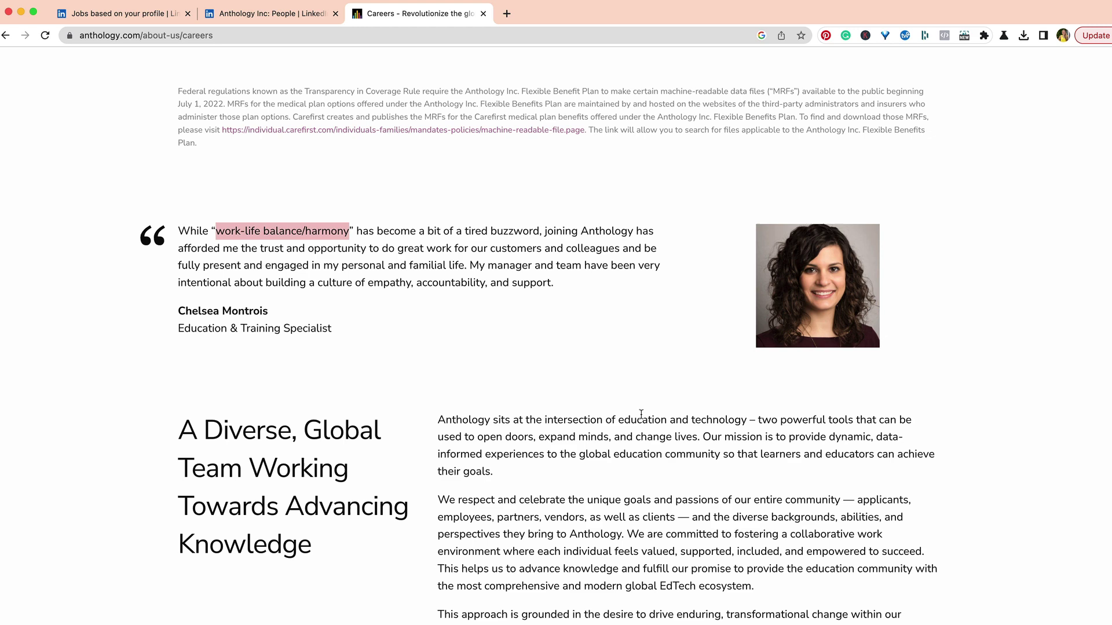
click(446, 357)
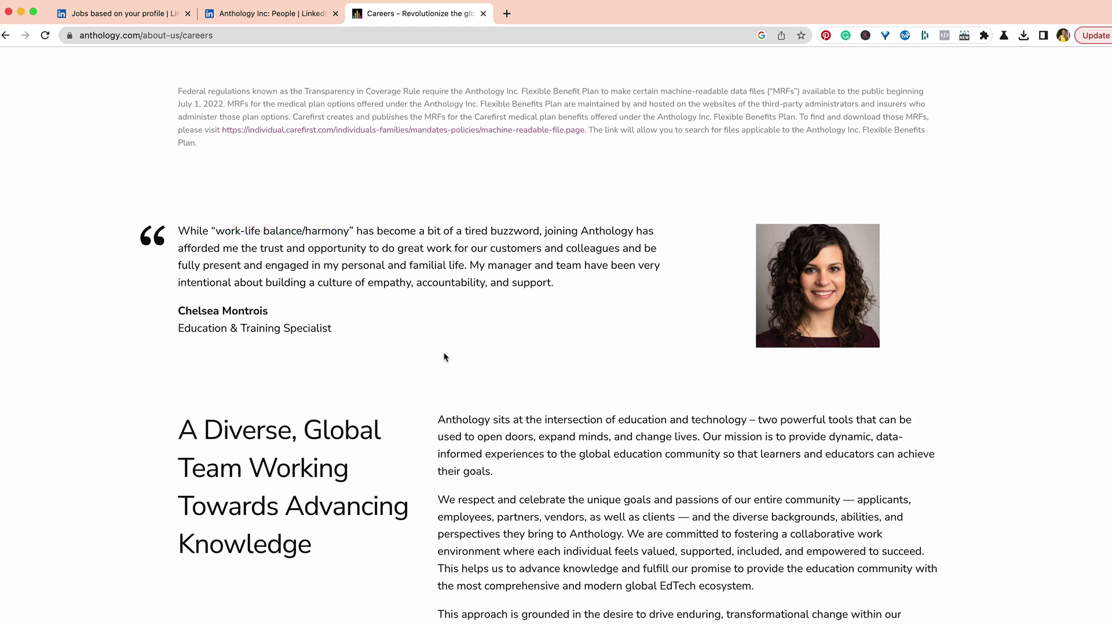
click(135, 20)
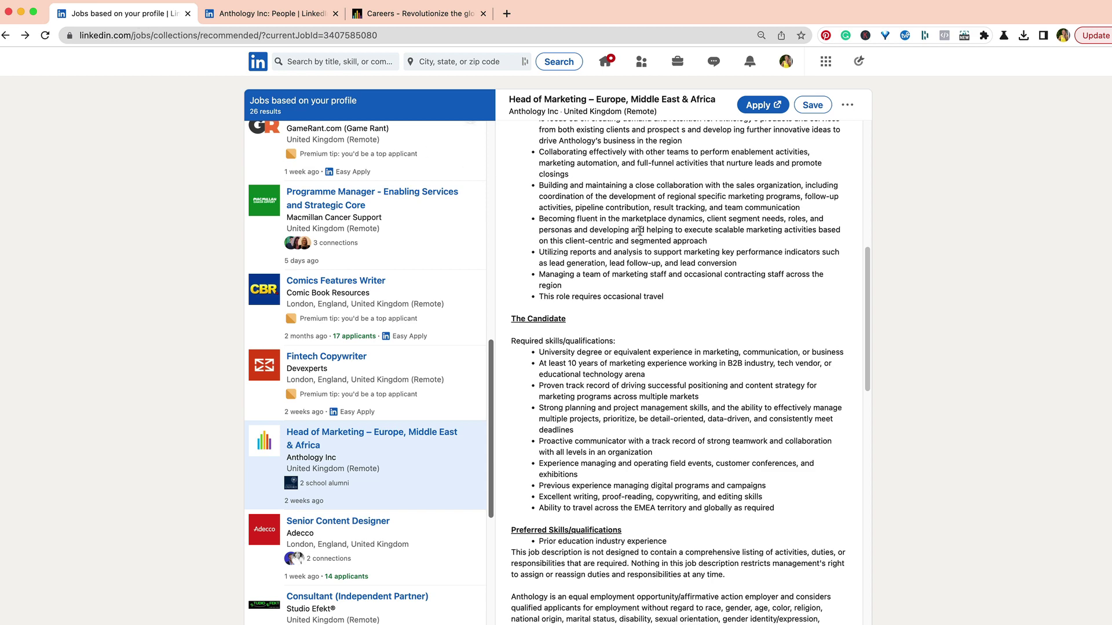
scroll(638, 231, up, 2)
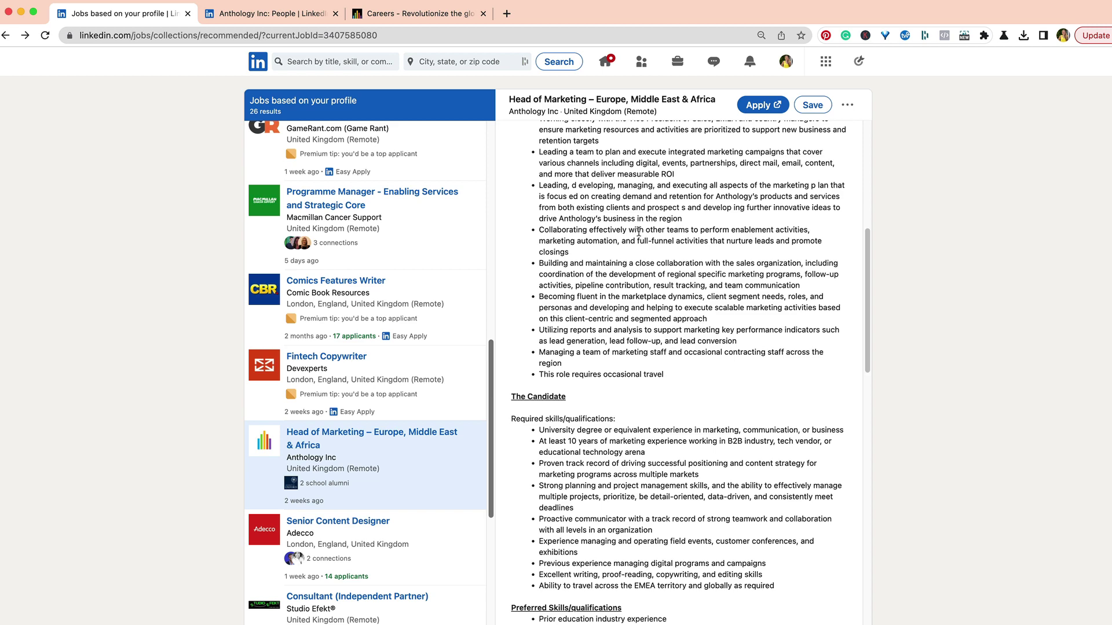
scroll(564, 484, down, 1)
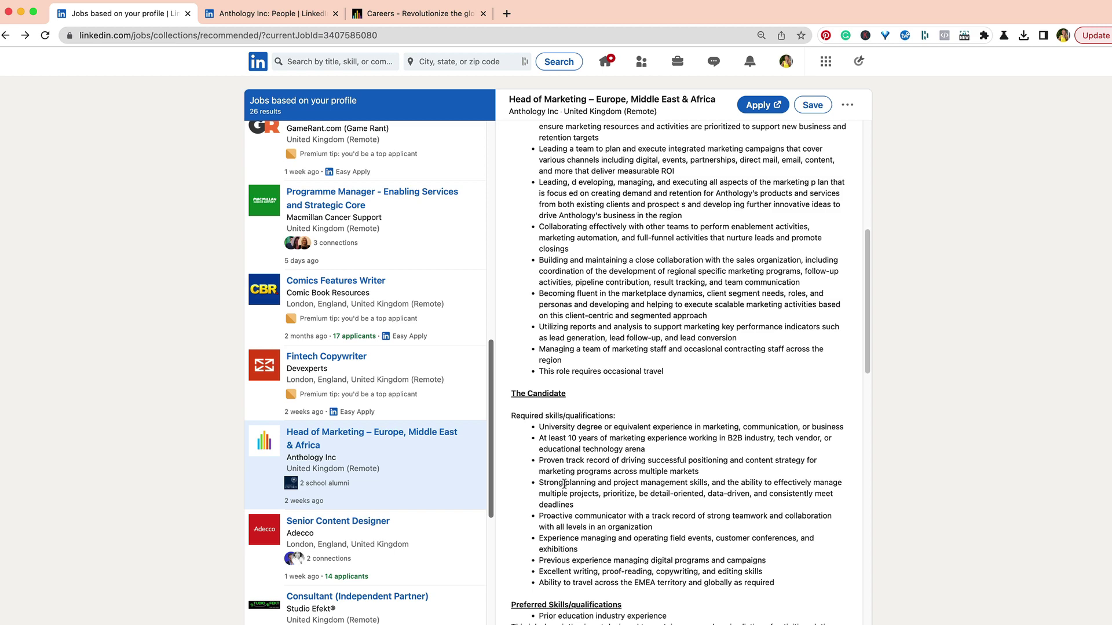
scroll(536, 517, down, 1)
drag(539, 513, 626, 514)
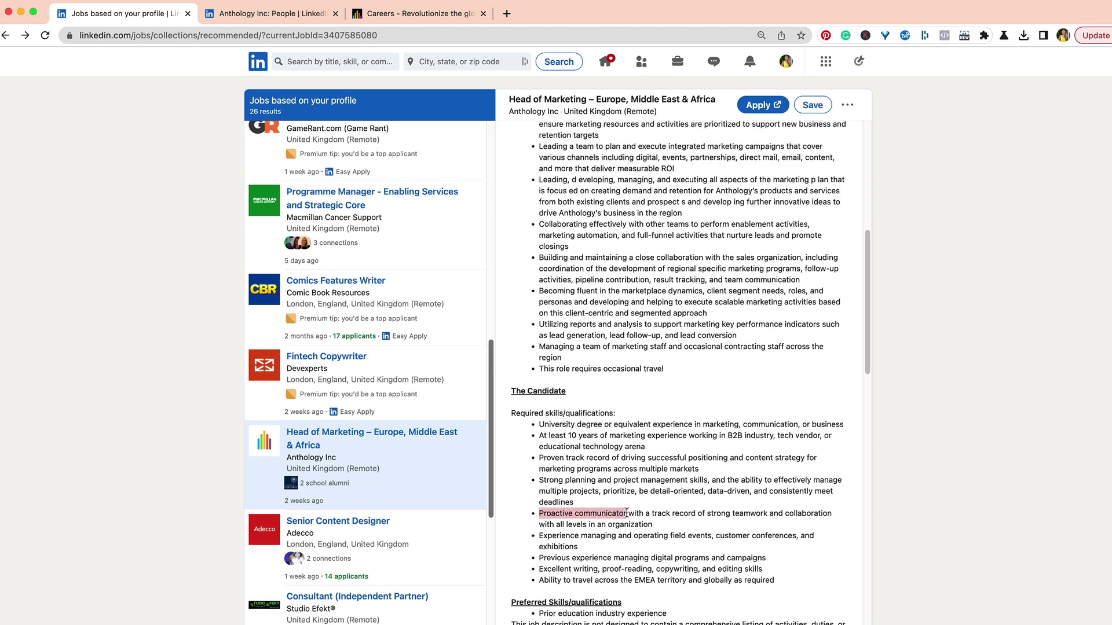
scroll(627, 513, up, 1)
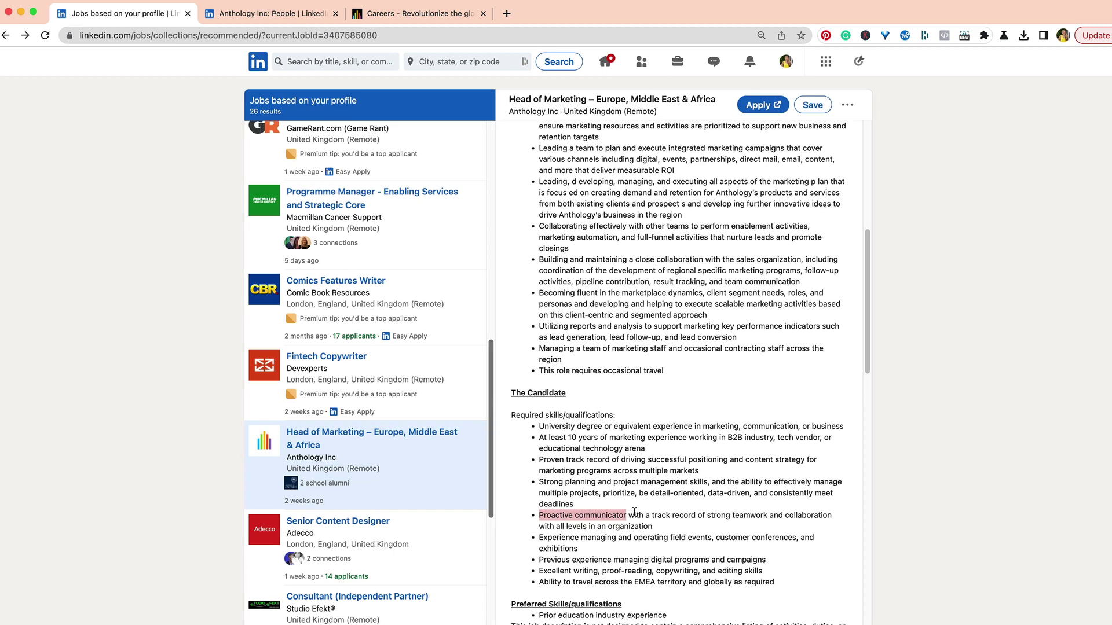
scroll(675, 431, down, 2)
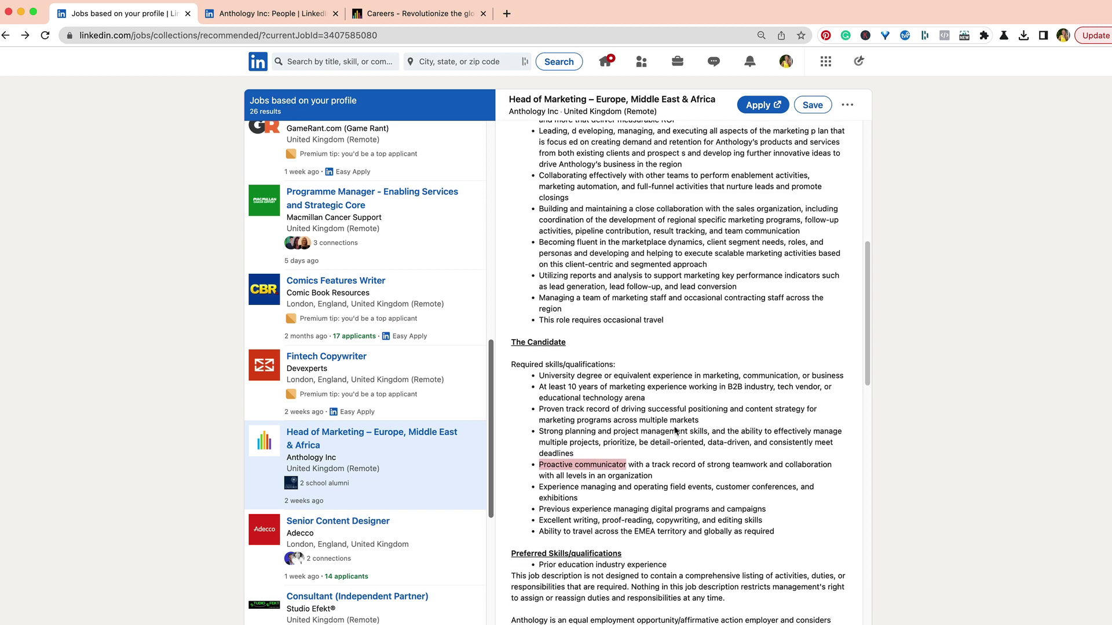
scroll(675, 432, up, 2)
drag(604, 375, 669, 379)
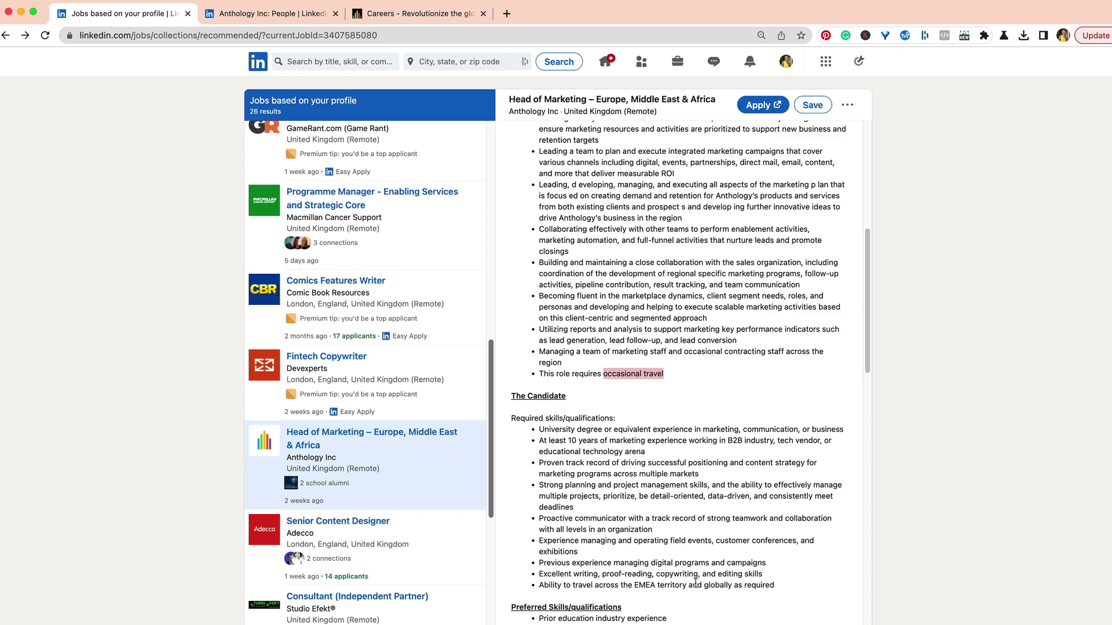
- Highlight the 'globally as required' travel condition in the job's candidate requirements
drag(702, 585, 773, 585)
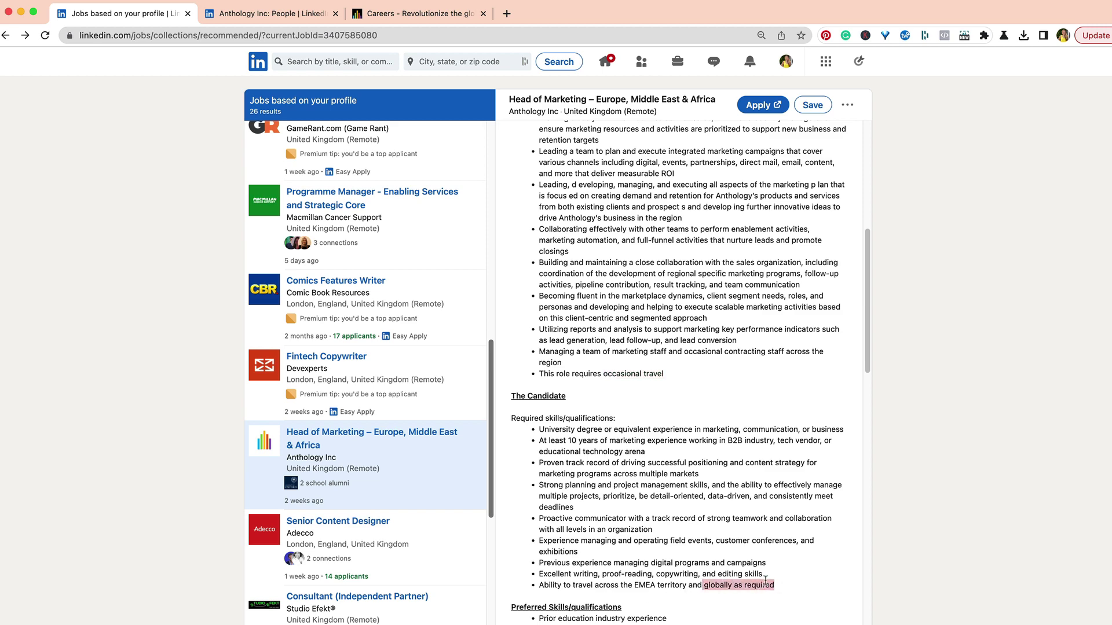
scroll(764, 581, up, 3)
scroll(764, 580, up, 3)
scroll(765, 580, up, 3)
scroll(730, 521, up, 2)
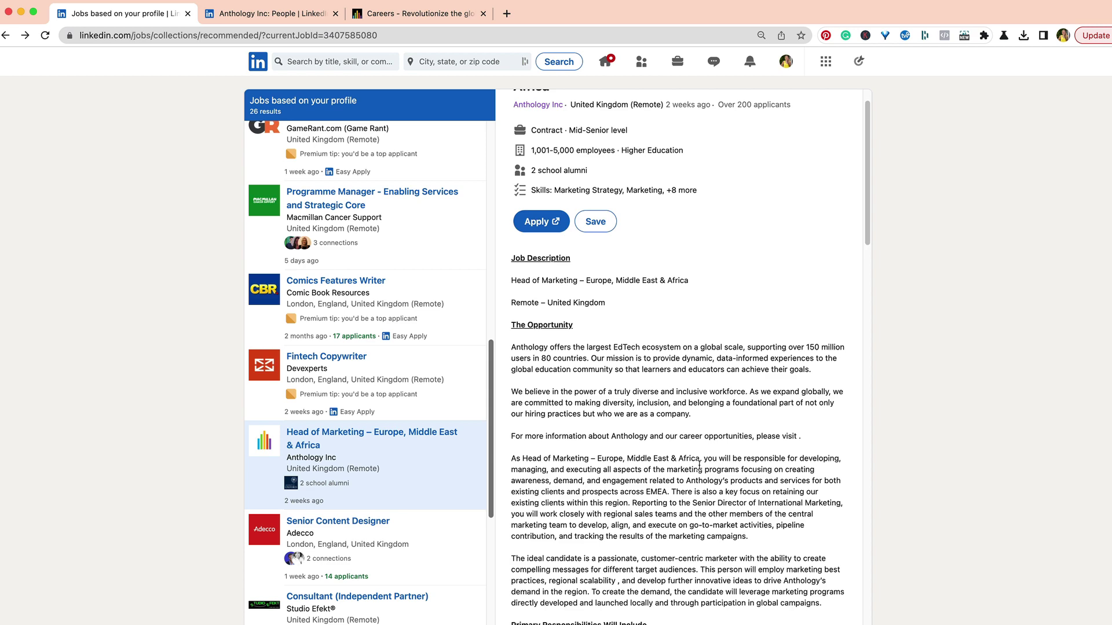
scroll(699, 466, up, 1)
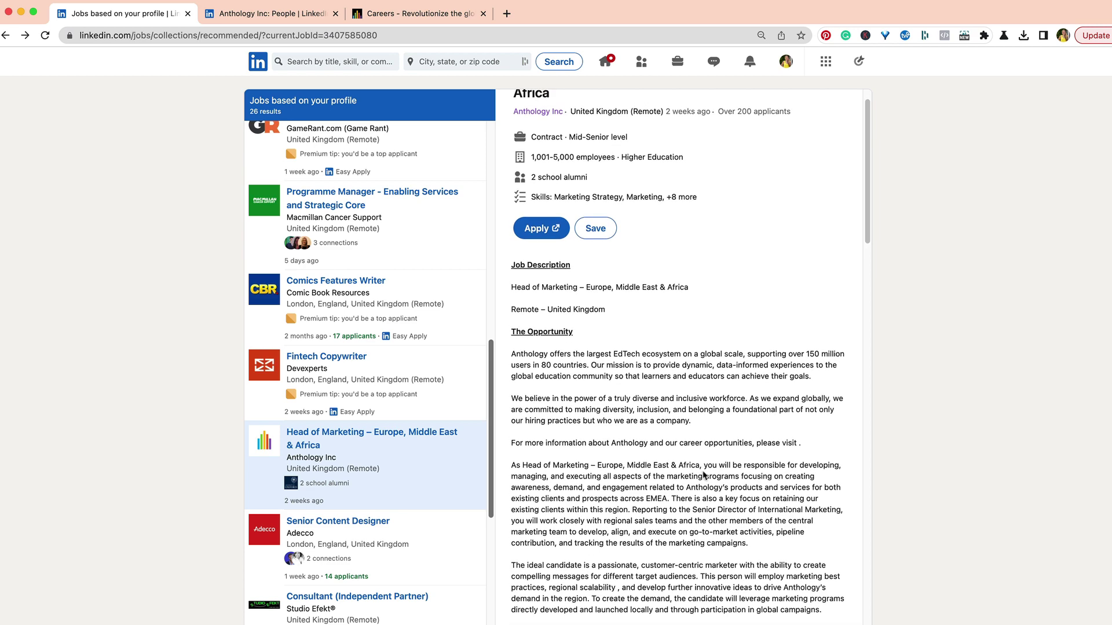